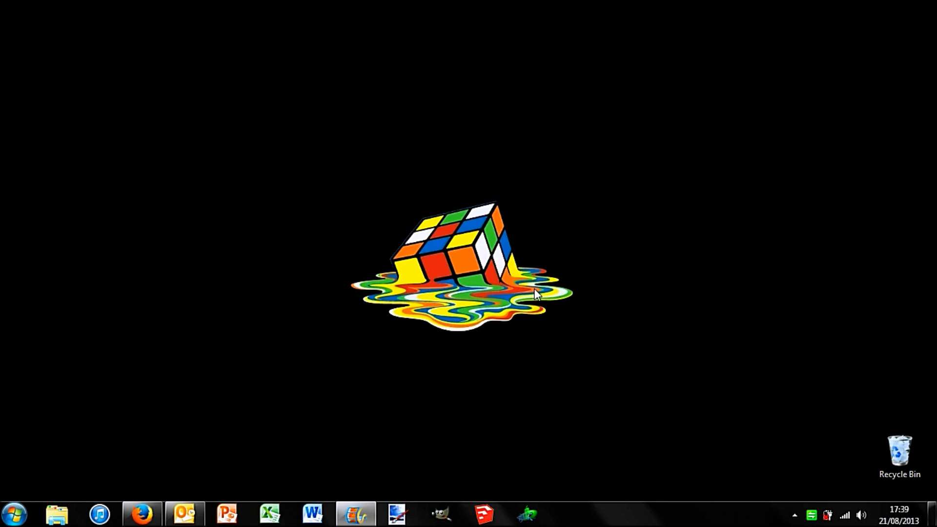
- Add the 5.20-second intro video from Videos > Youtube to the My Movie project
{"action": "left_click", "coordinate": [372, 522]}
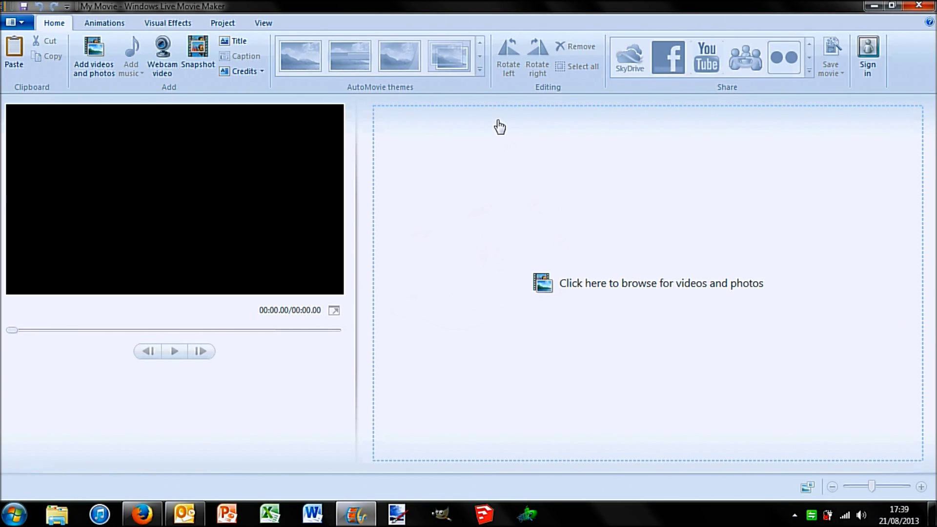
{"action": "left_click", "coordinate": [100, 65]}
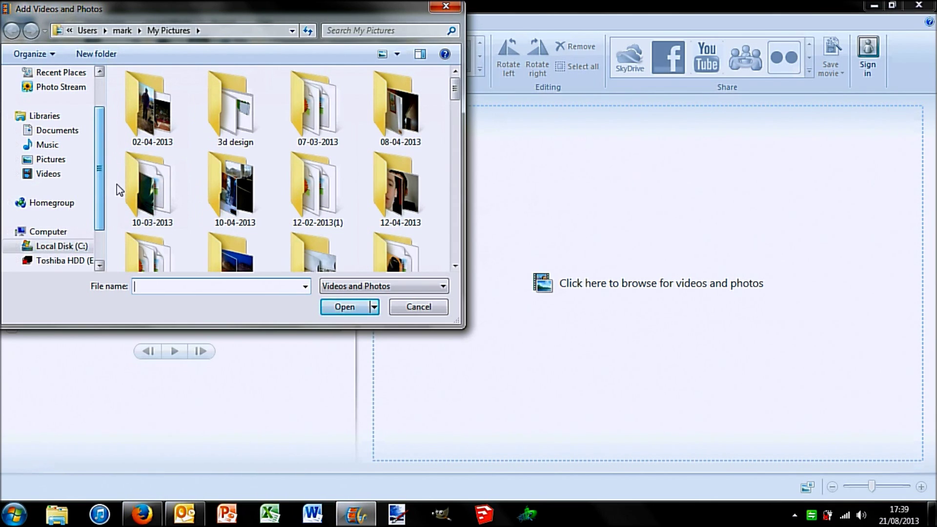
{"action": "left_click", "coordinate": [63, 175]}
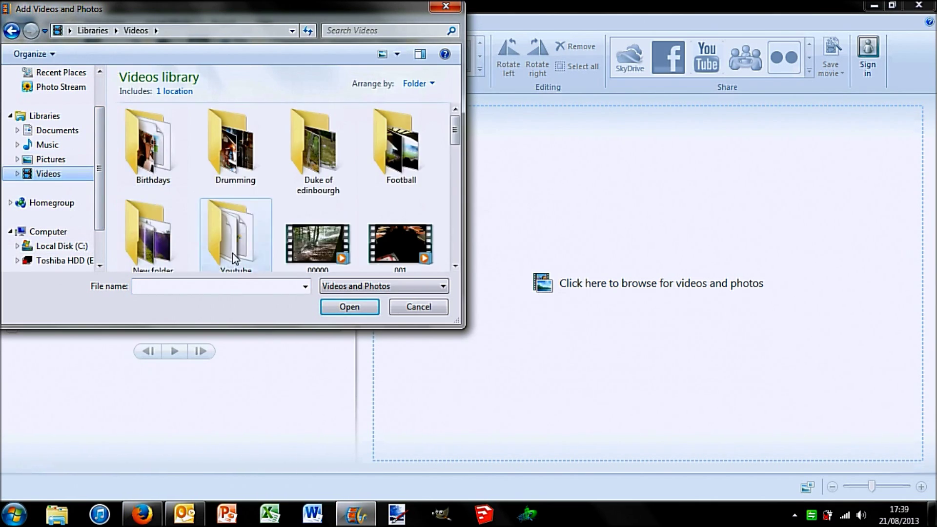
{"action": "double_click", "coordinate": [232, 253]}
{"action": "scroll", "coordinate": [308, 244], "scroll_direction": "down", "scroll_amount": 3}
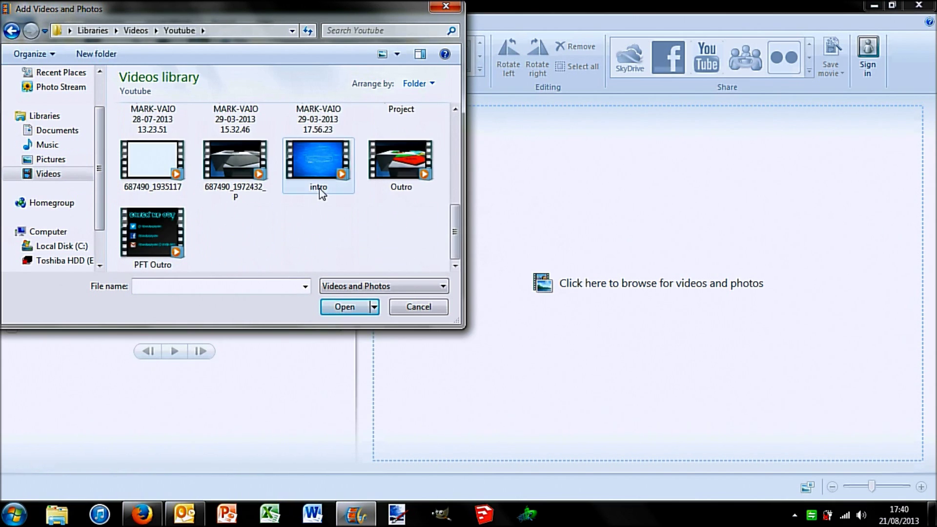
{"action": "double_click", "coordinate": [309, 167]}
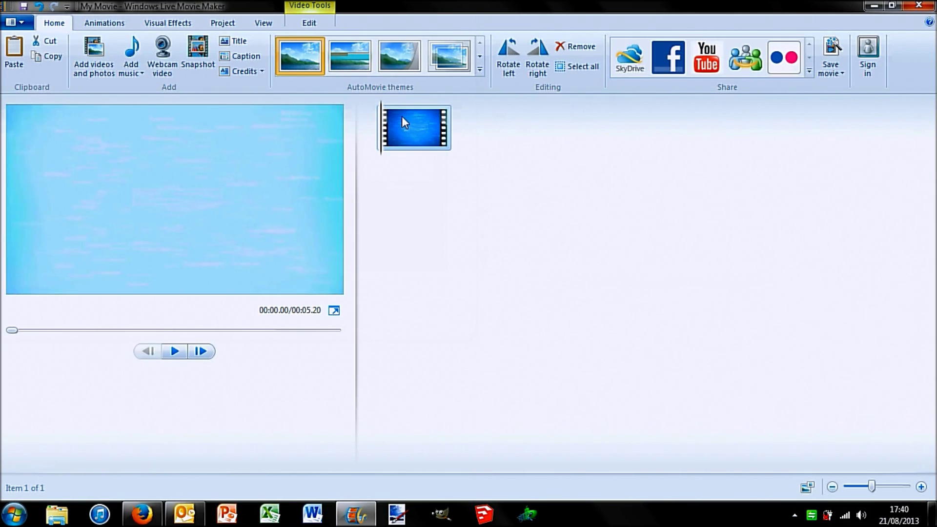
- Split the intro clip at 00:02.43 using Edit > Split
{"action": "left_click", "coordinate": [413, 139]}
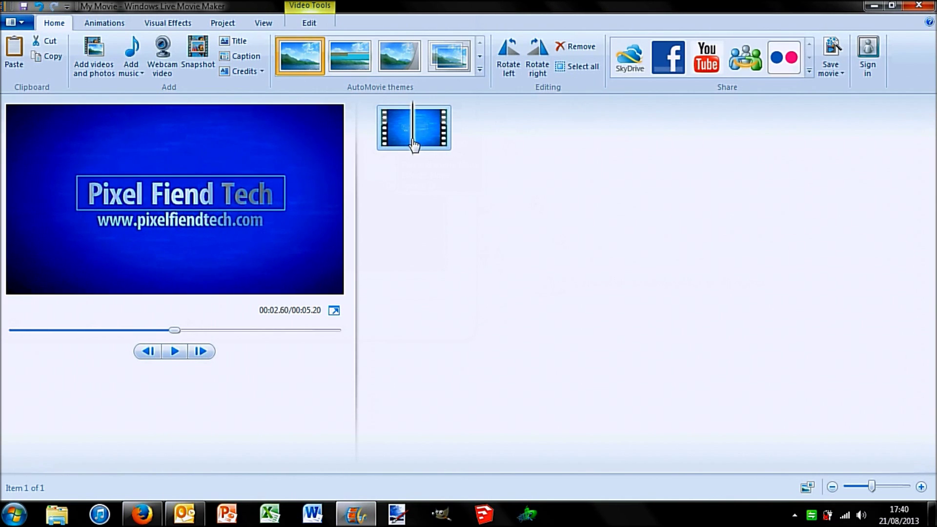
{"action": "left_click", "coordinate": [175, 352]}
{"action": "left_click", "coordinate": [175, 352]}
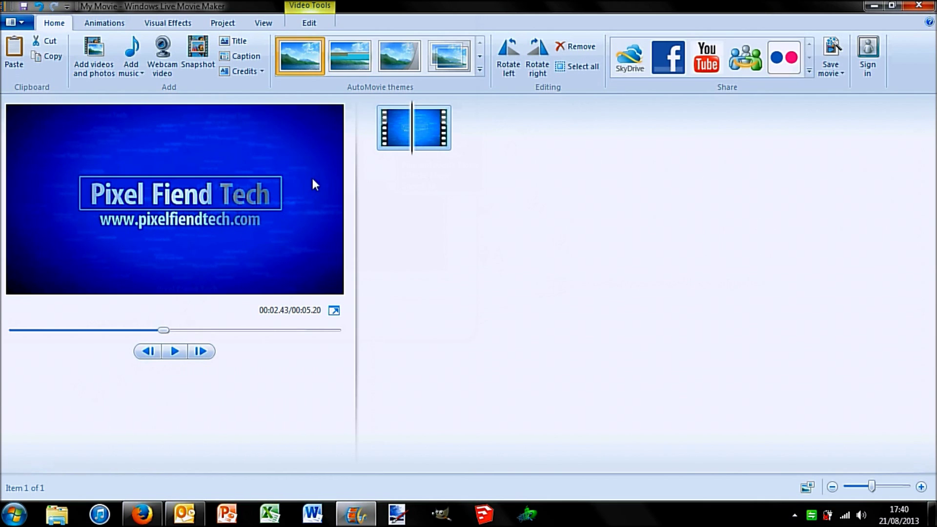
{"action": "left_click", "coordinate": [308, 24]}
{"action": "left_click", "coordinate": [316, 58]}
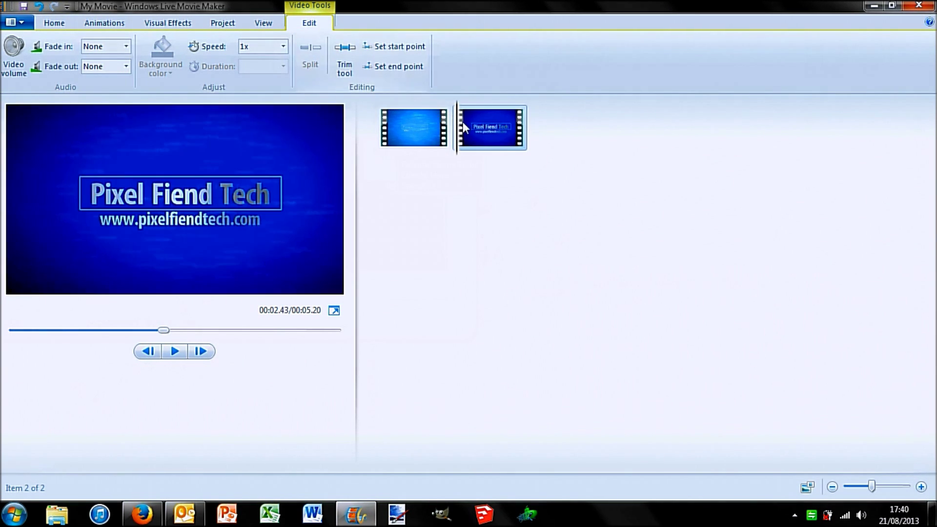
- Move the Pixel Fiend Tech clip in front of the other half and play back to check
{"action": "left_click_drag", "start_coordinate": [462, 121], "coordinate": [386, 124]}
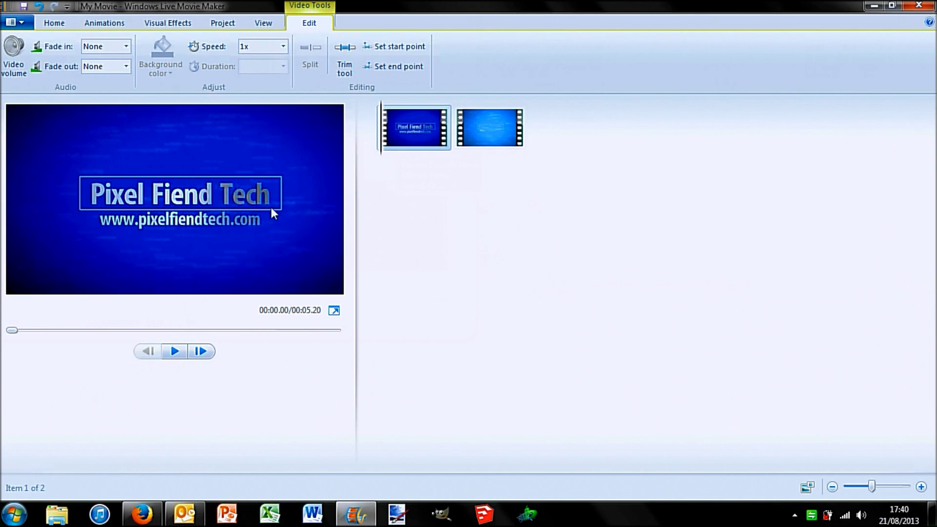
{"action": "left_click", "coordinate": [174, 351]}
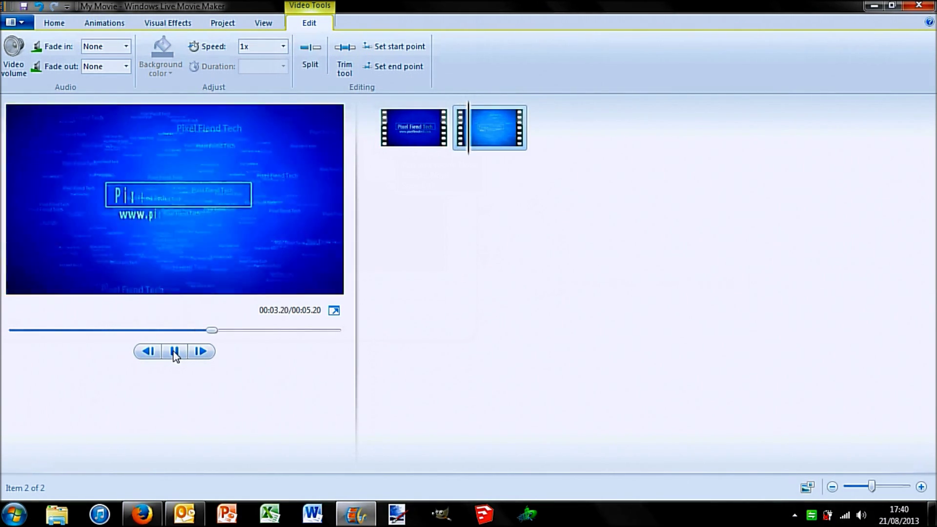
{"action": "left_click", "coordinate": [174, 351]}
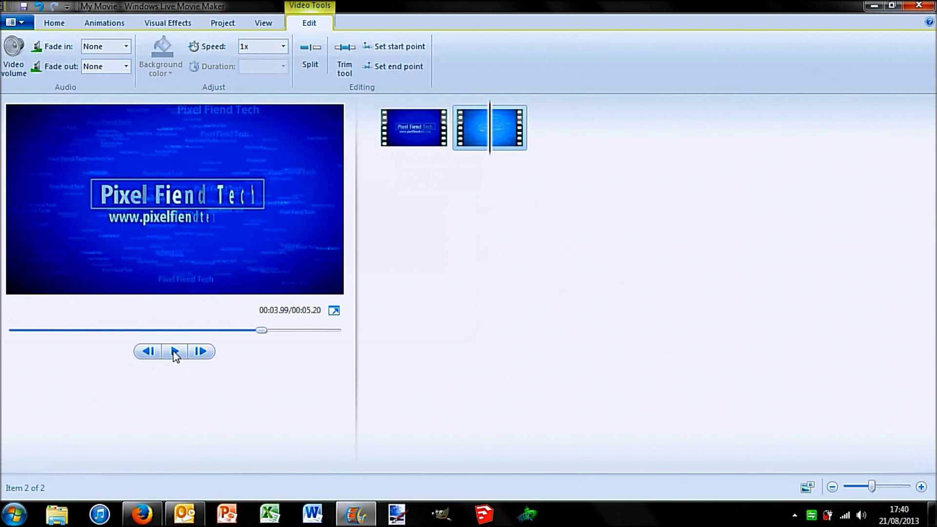
{"action": "mouse_move", "coordinate": [482, 145]}
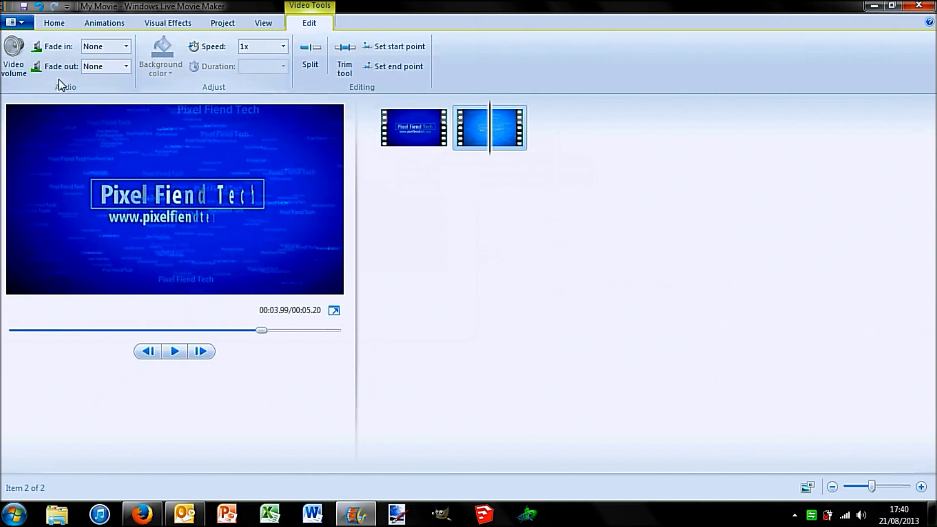
- Apply the Sepia visual effect to the second intro clip and scrub through it to preview
{"action": "left_click", "coordinate": [256, 25]}
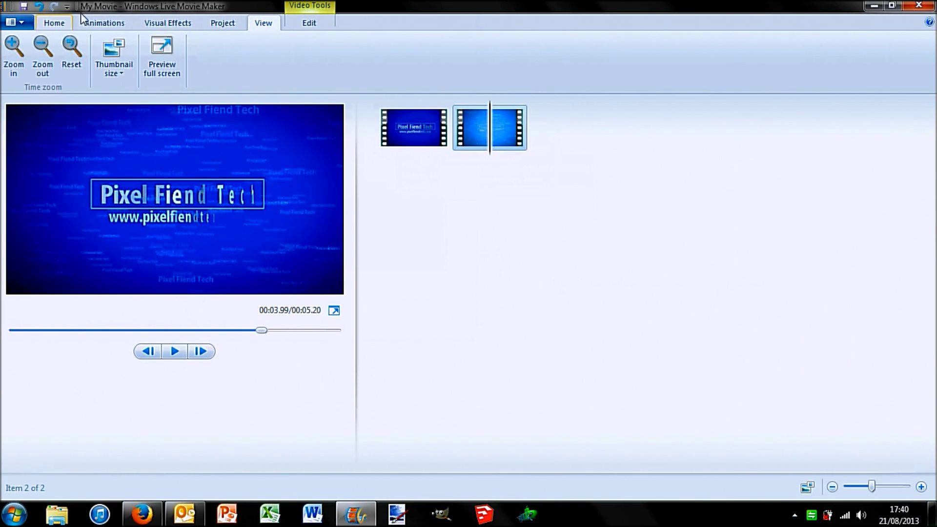
{"action": "left_click", "coordinate": [214, 28]}
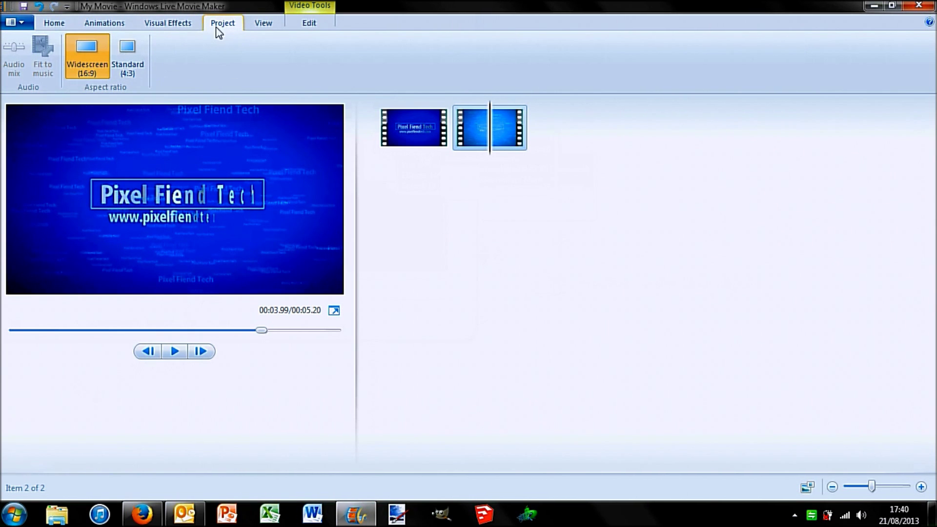
{"action": "left_click", "coordinate": [192, 25]}
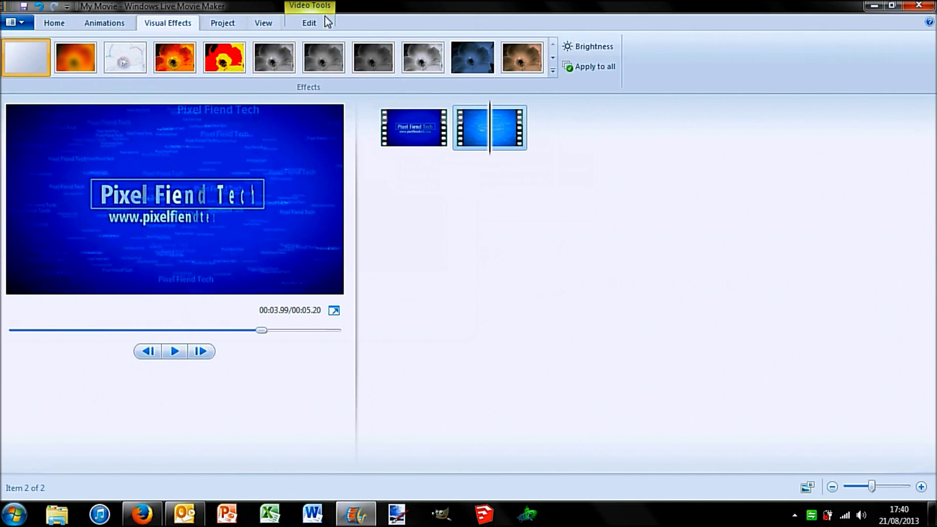
{"action": "left_click", "coordinate": [522, 61]}
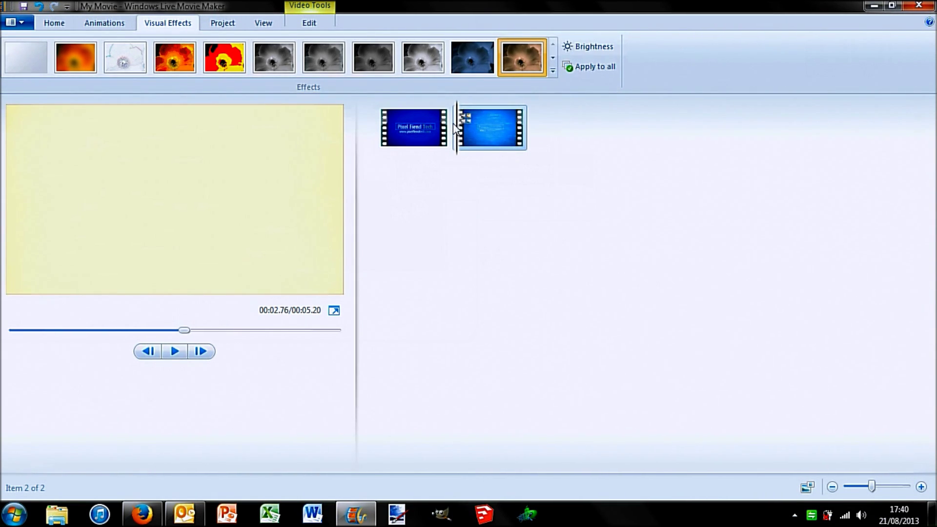
{"action": "left_click", "coordinate": [483, 141]}
{"action": "left_click_drag", "start_coordinate": [485, 147], "coordinate": [488, 173]}
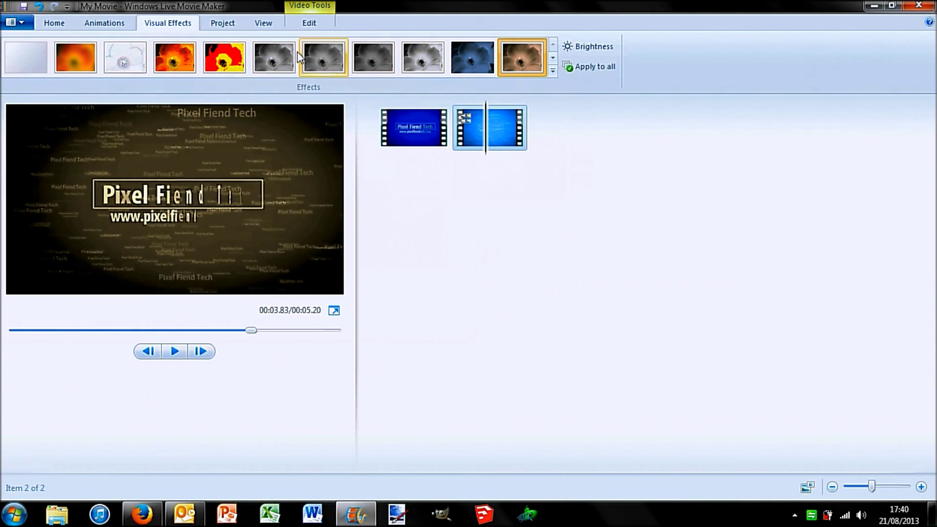
{"action": "left_click", "coordinate": [124, 21]}
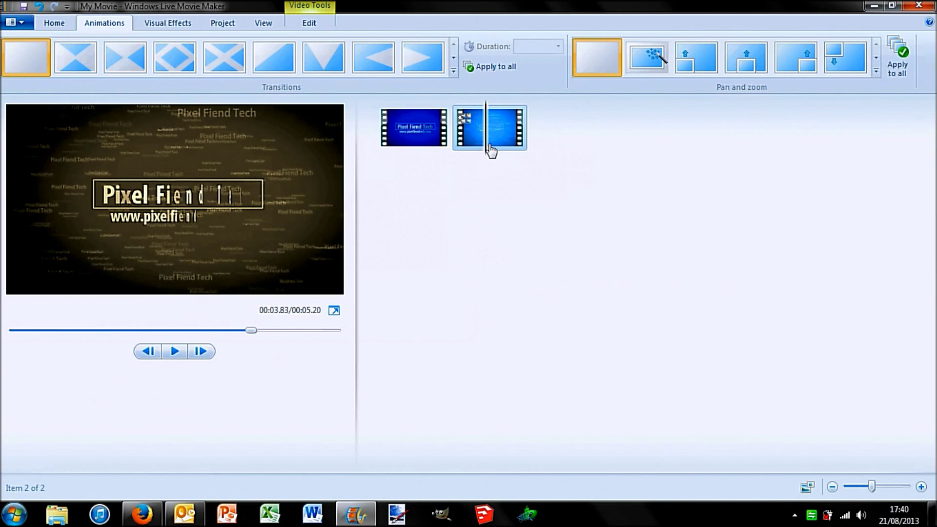
- Add a 1.50-second cross transition into the second clip and preview it from the first clip
{"action": "left_click_drag", "start_coordinate": [488, 147], "coordinate": [433, 132]}
{"action": "left_click", "coordinate": [431, 132]}
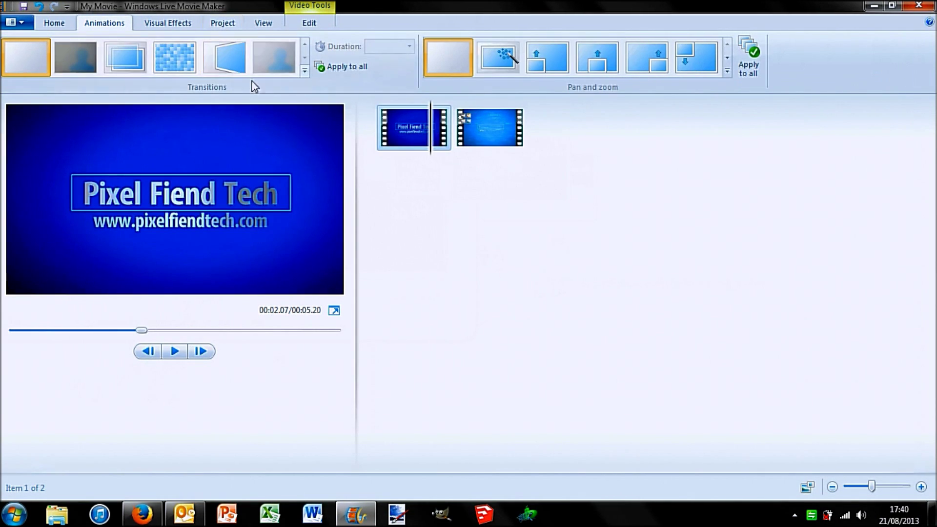
{"action": "left_click", "coordinate": [461, 149]}
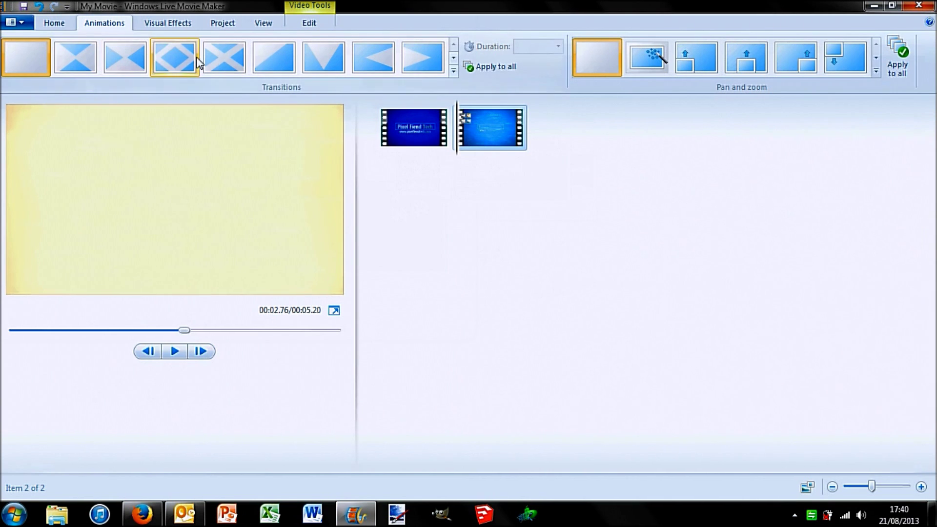
{"action": "left_click", "coordinate": [224, 61]}
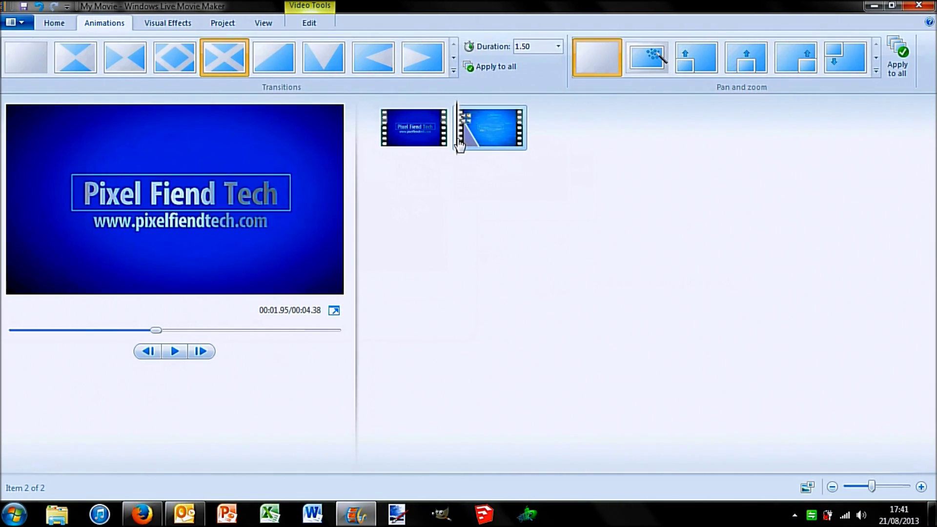
{"action": "left_click", "coordinate": [445, 144]}
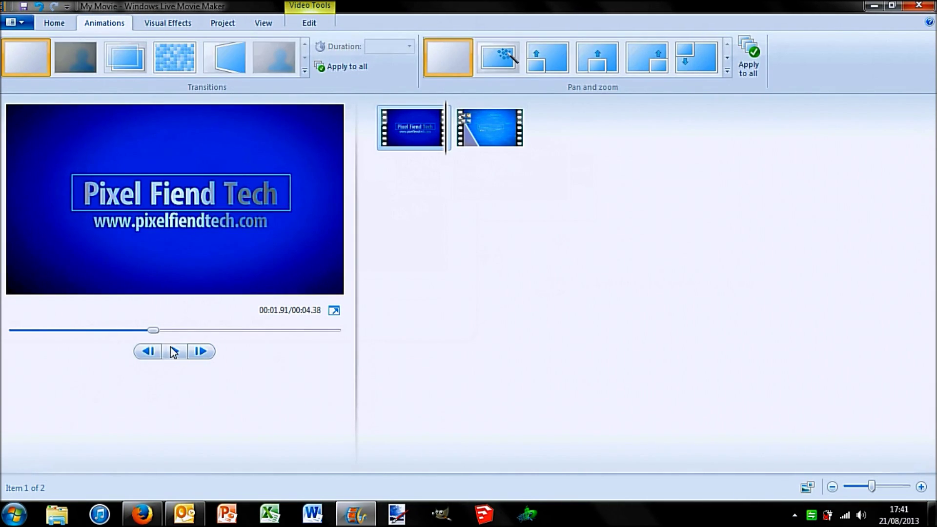
{"action": "left_click", "coordinate": [175, 351]}
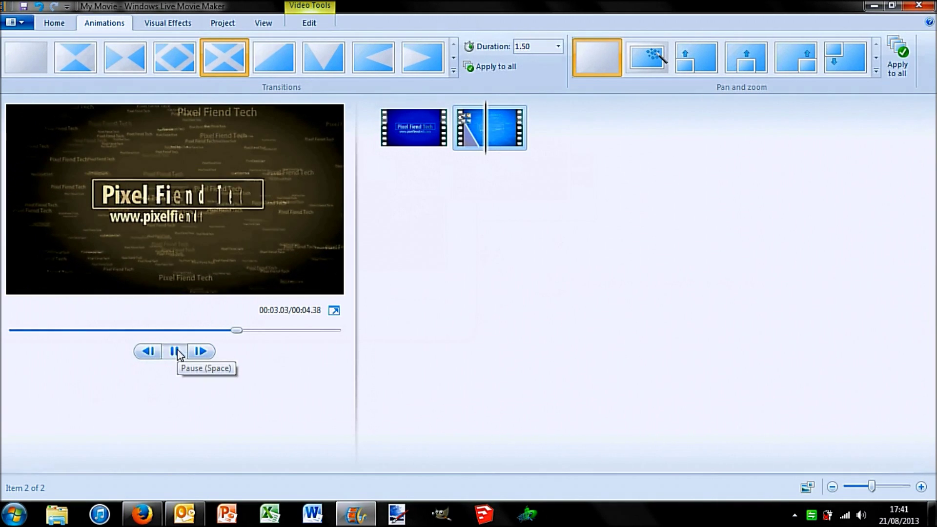
{"action": "left_click", "coordinate": [176, 351]}
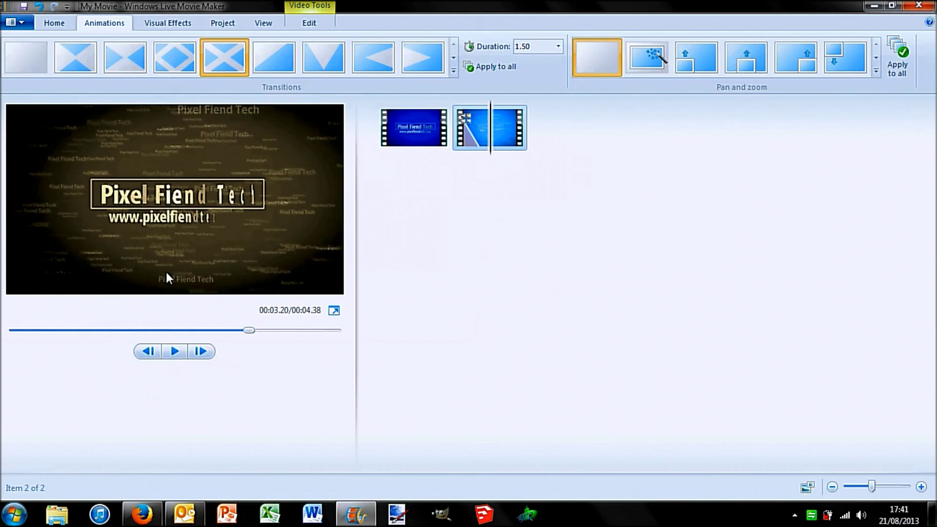
{"action": "left_click", "coordinate": [54, 24]}
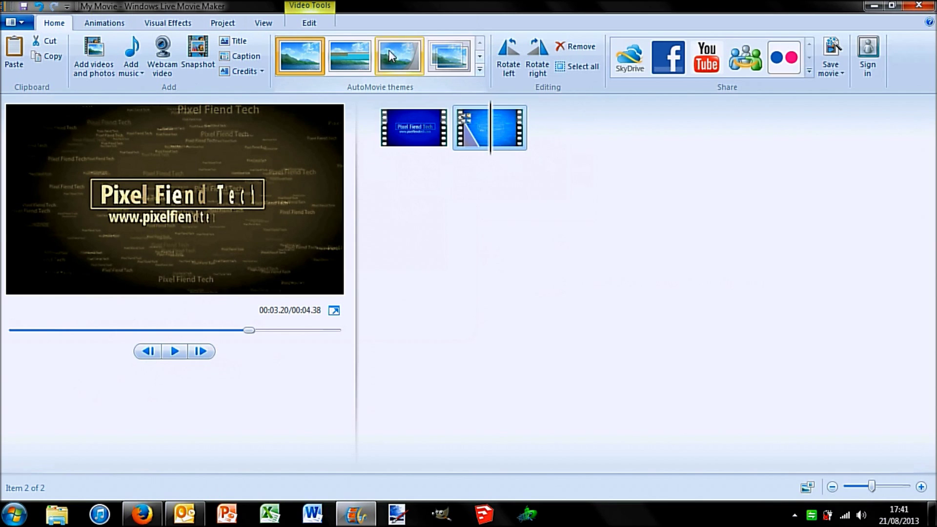
- Try the Contemporary theme, then undo to remove its added My Movie title clip
{"action": "left_click", "coordinate": [358, 70]}
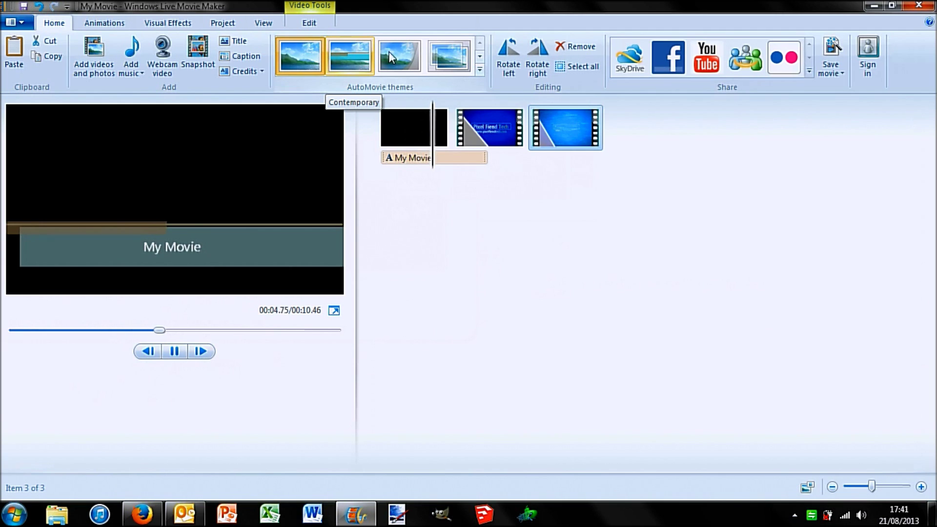
{"action": "key", "text": "ctrl+z"}
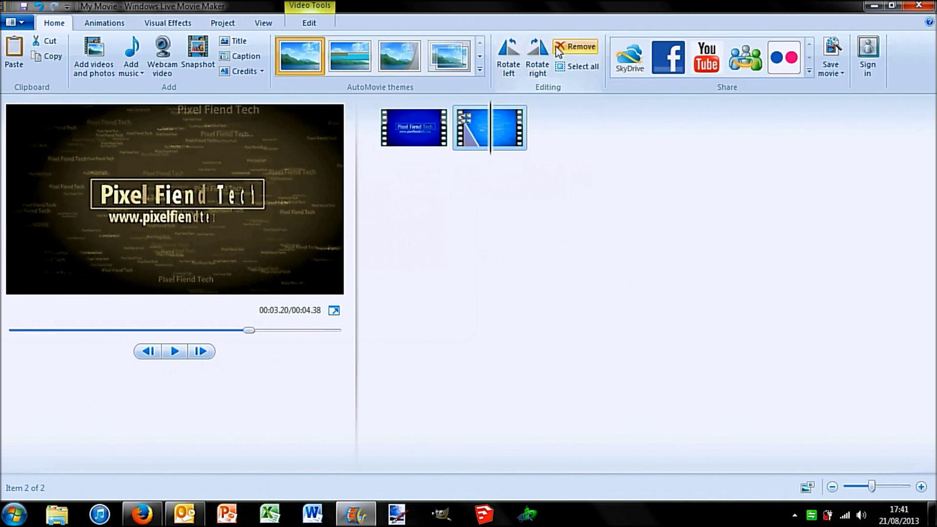